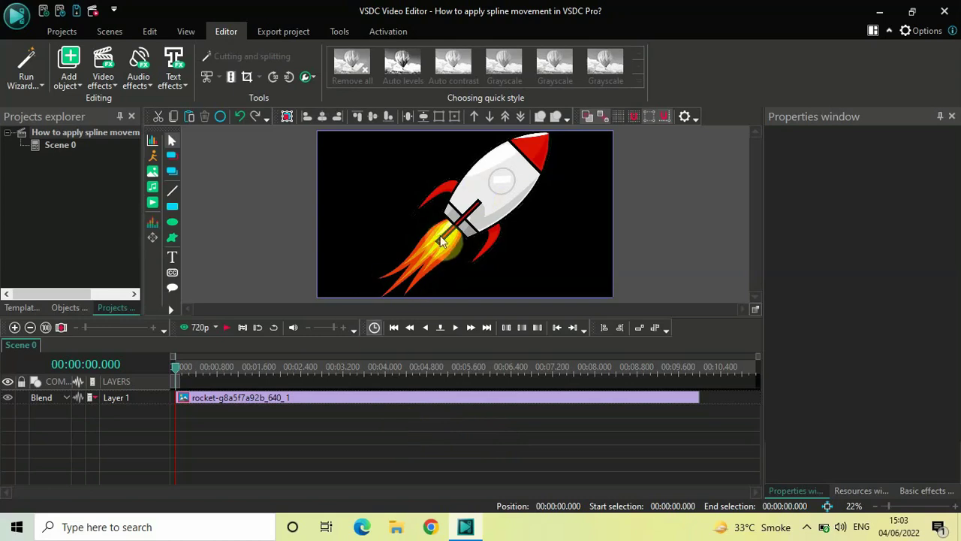
# - Resize the rocket image to 386×400 in the scene's top-left corner
pyautogui.click(470, 211)
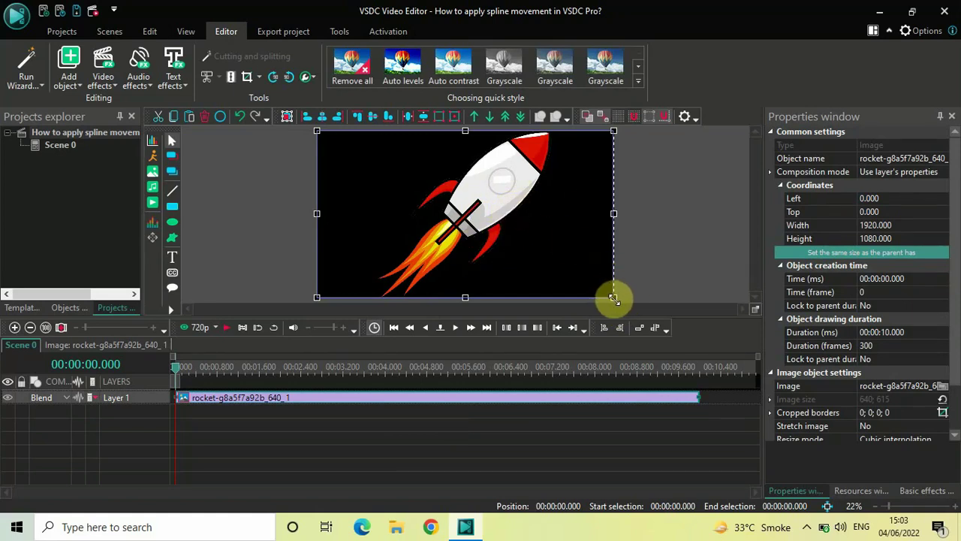
pyautogui.moveTo(613, 298); pyautogui.dragTo(376, 193)
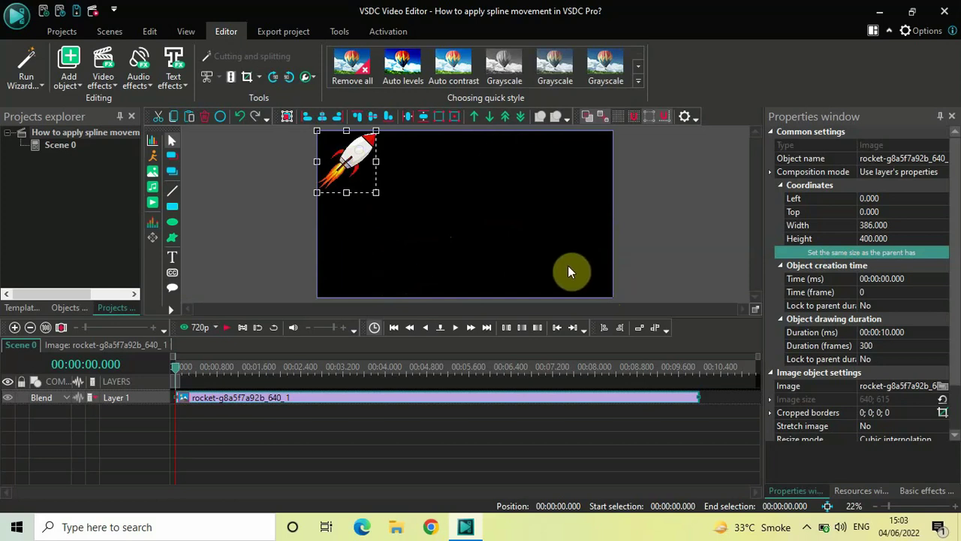
# - Add a Movement effect to the rocket and place its first path point at 1686, 386
pyautogui.doubleClick(345, 400)
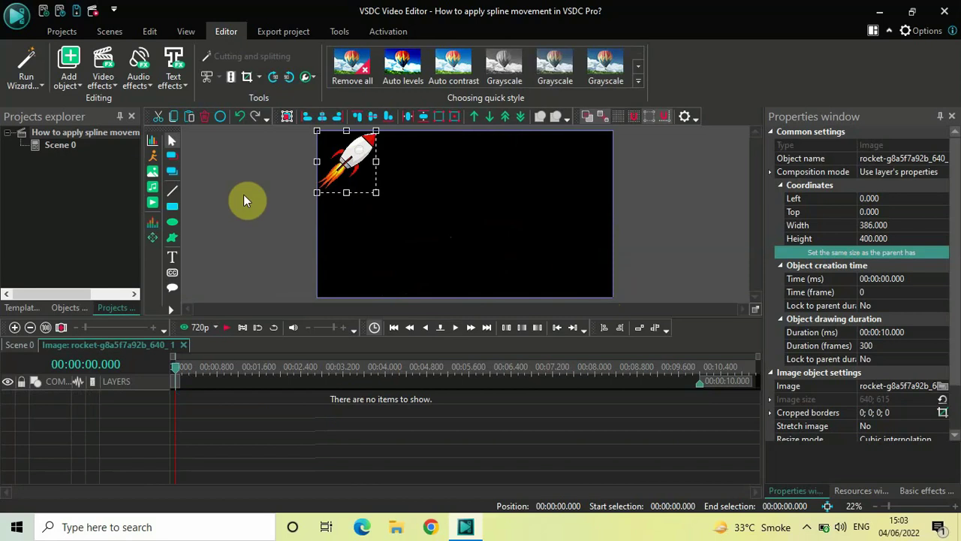
pyautogui.click(68, 71)
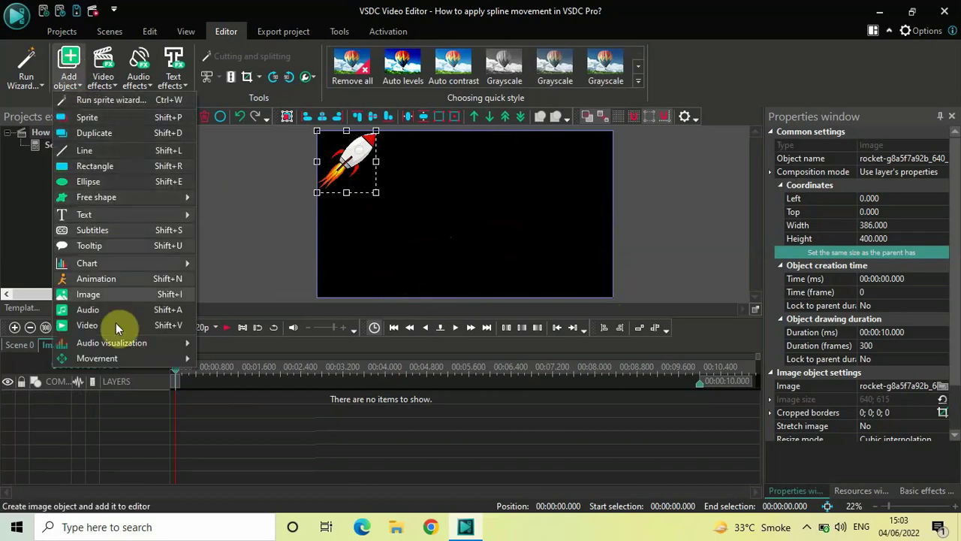
pyautogui.moveTo(174, 361)
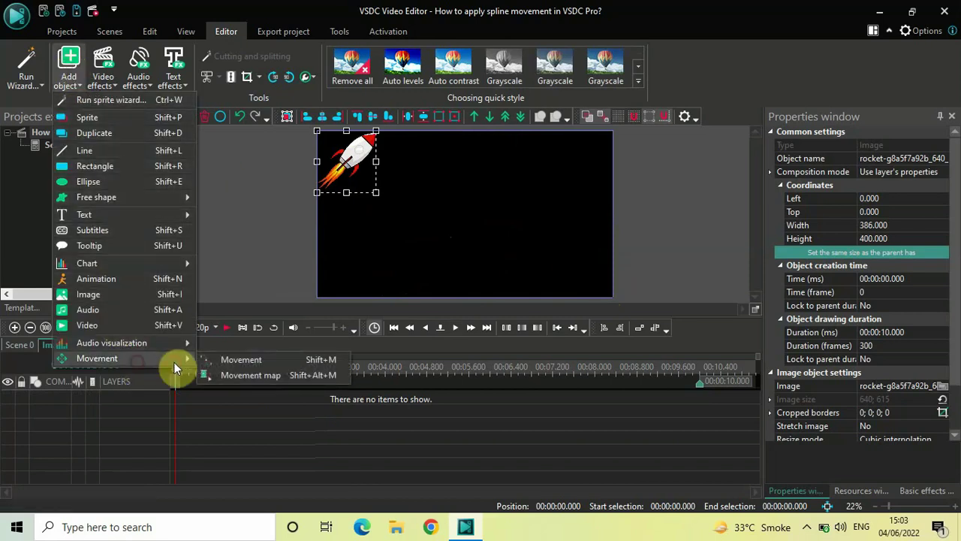
pyautogui.click(263, 373)
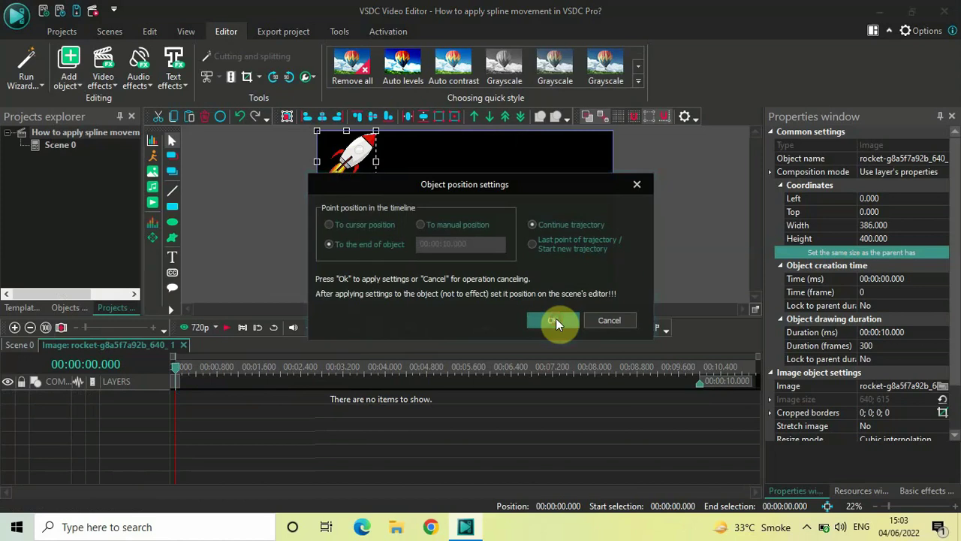
pyautogui.click(554, 319)
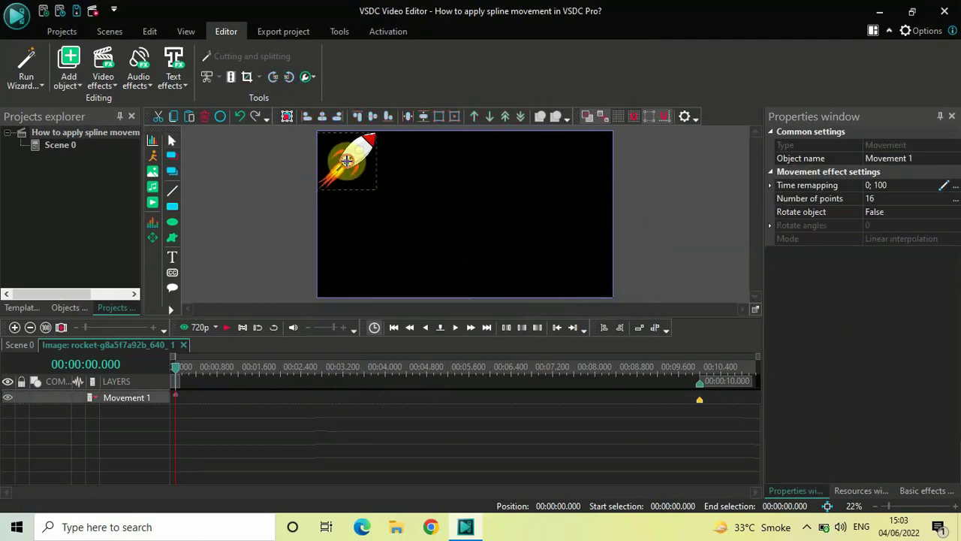
pyautogui.moveTo(346, 160); pyautogui.dragTo(577, 189)
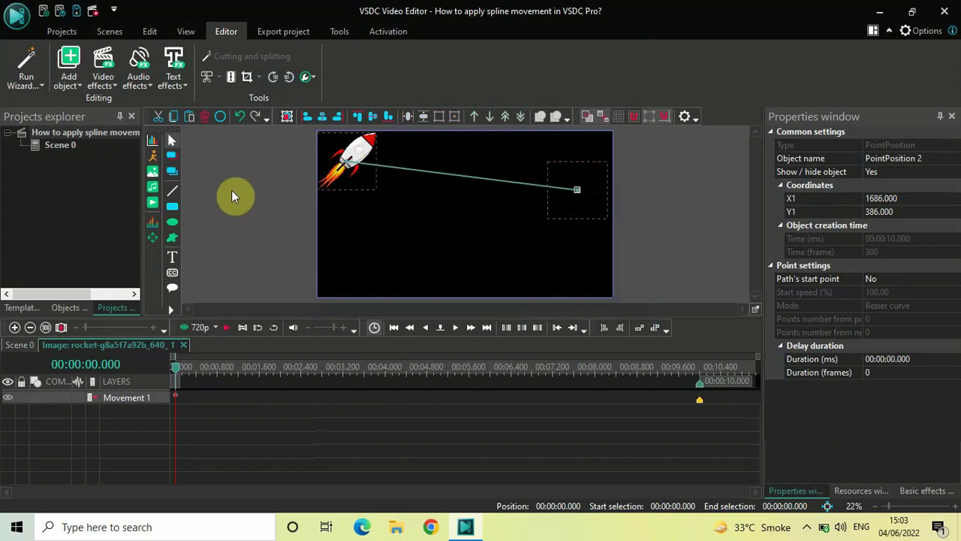
# - Add a second movement point and place it down-left of the first
pyautogui.click(66, 78)
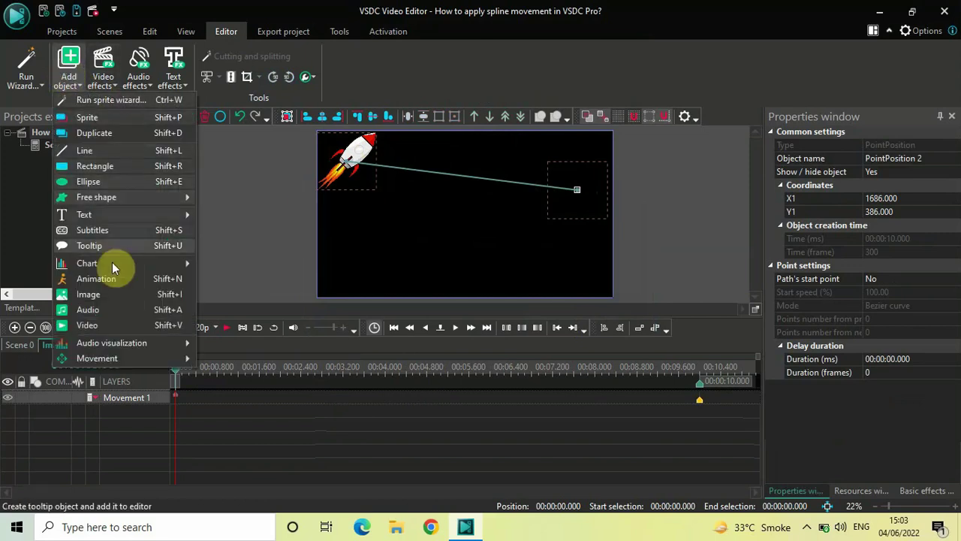
pyautogui.moveTo(154, 358)
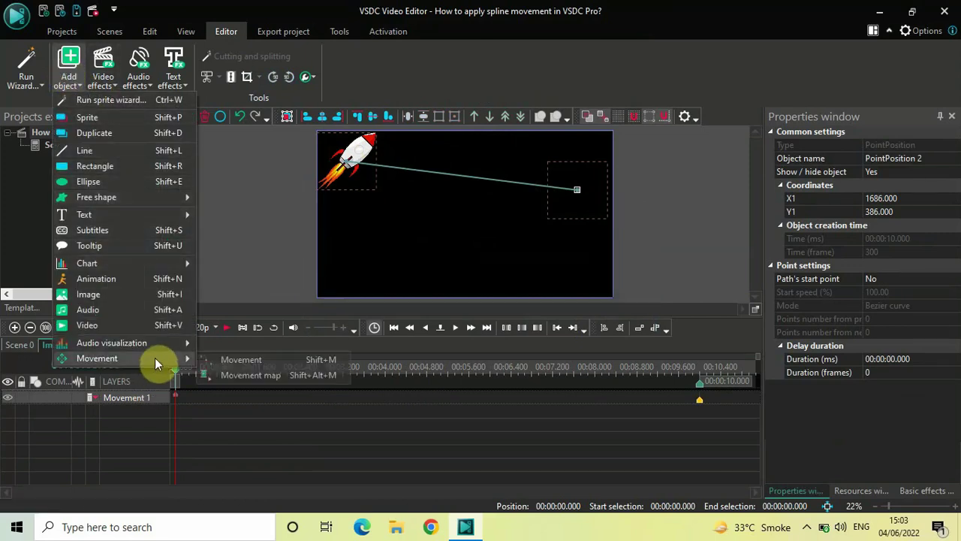
pyautogui.click(241, 361)
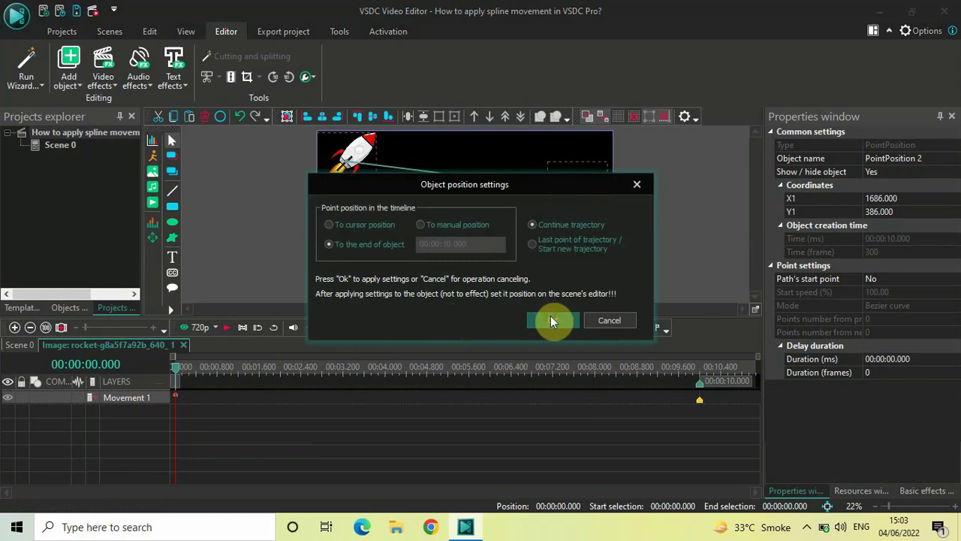
pyautogui.click(551, 320)
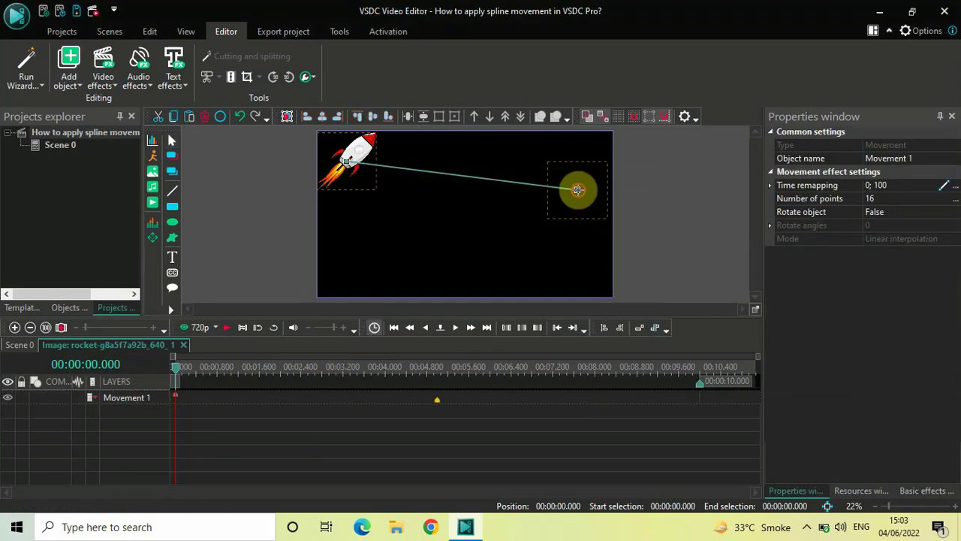
pyautogui.moveTo(576, 189); pyautogui.dragTo(349, 233)
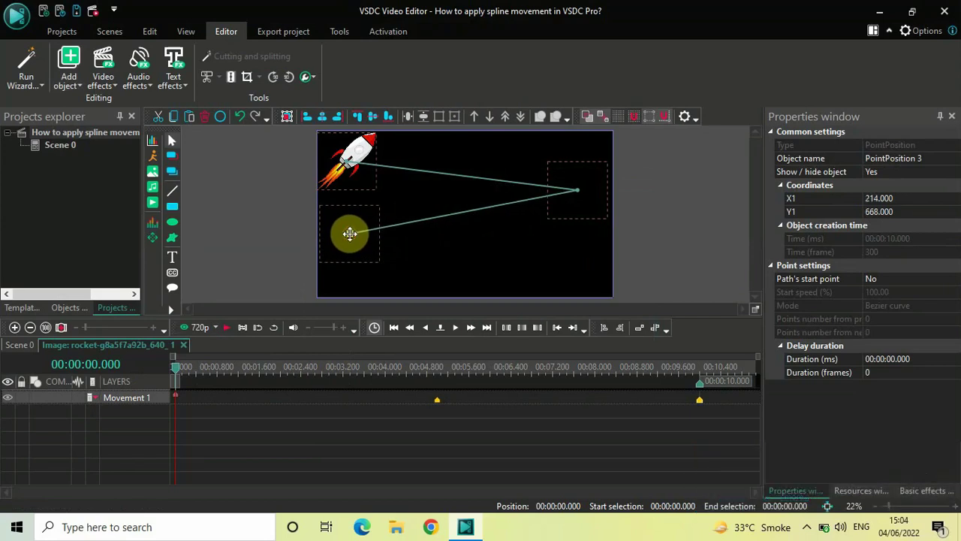
# - Add a third movement point and drag it to the lower right at 1700, 841
pyautogui.click(68, 65)
pyautogui.moveTo(149, 358)
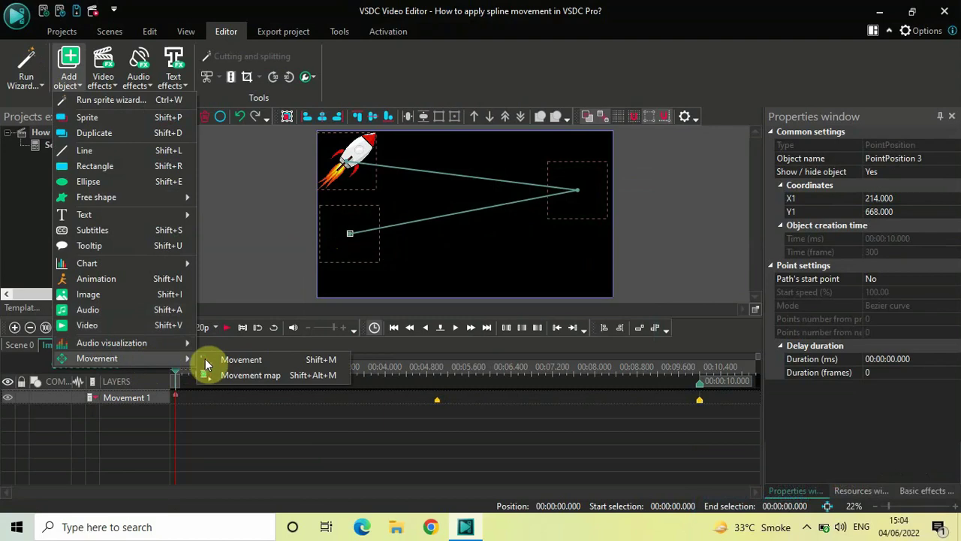
pyautogui.click(241, 359)
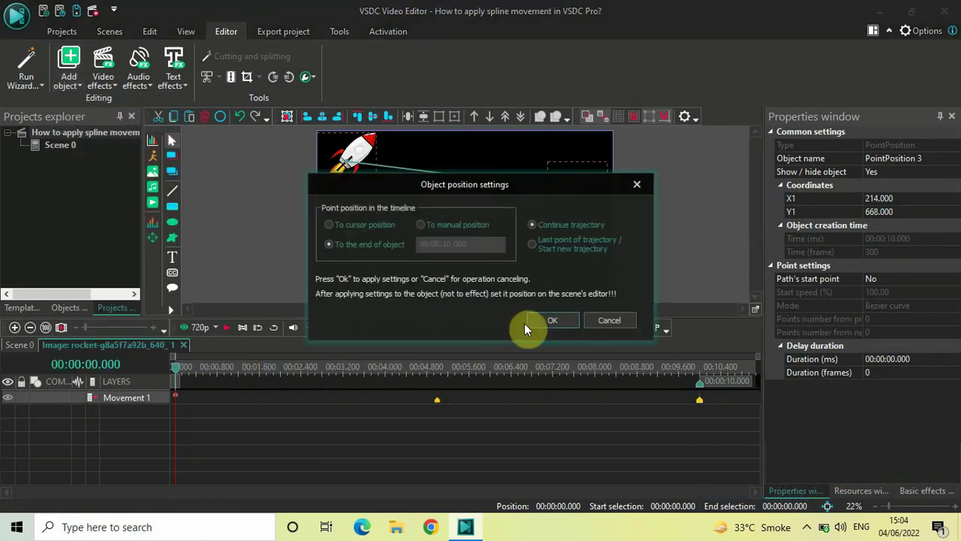
pyautogui.click(549, 319)
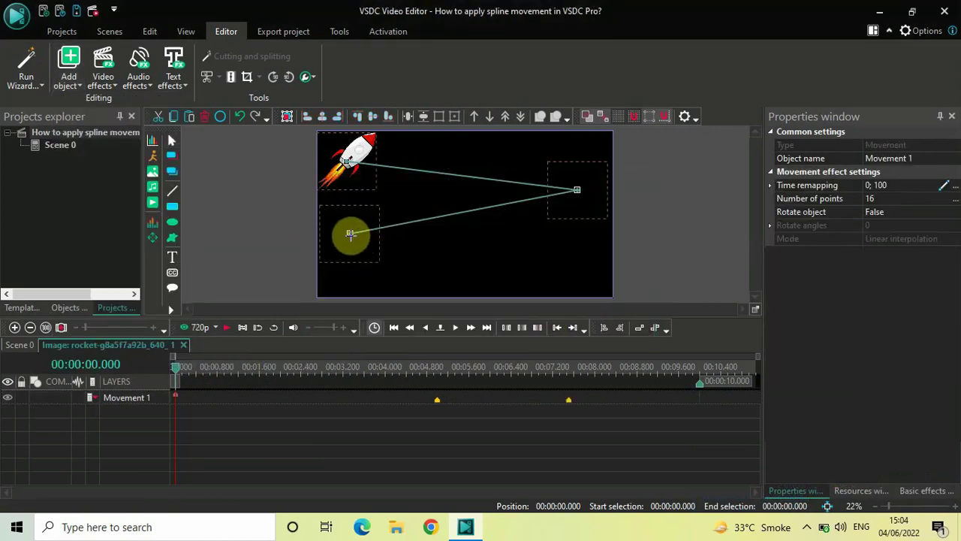
pyautogui.click(349, 234)
pyautogui.moveTo(348, 234); pyautogui.dragTo(579, 261)
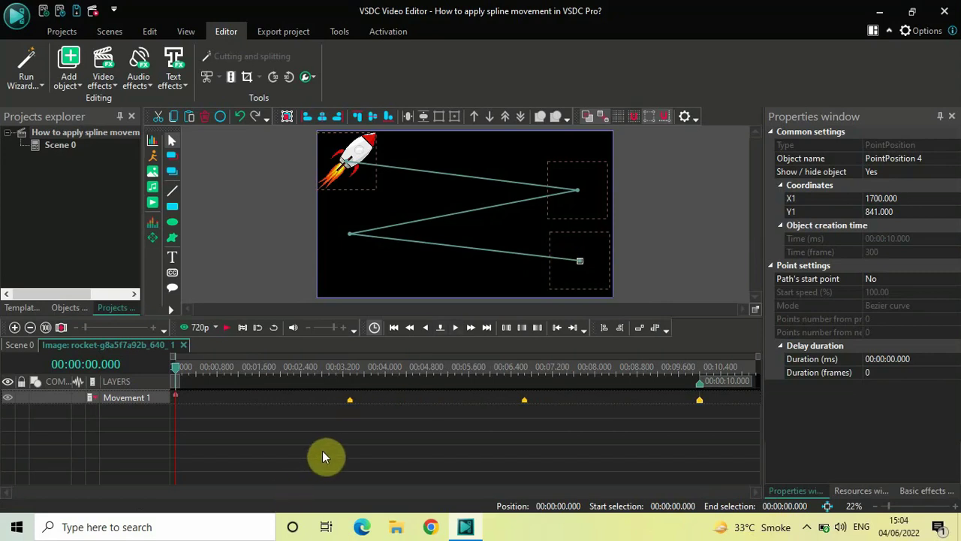
pyautogui.press('space')
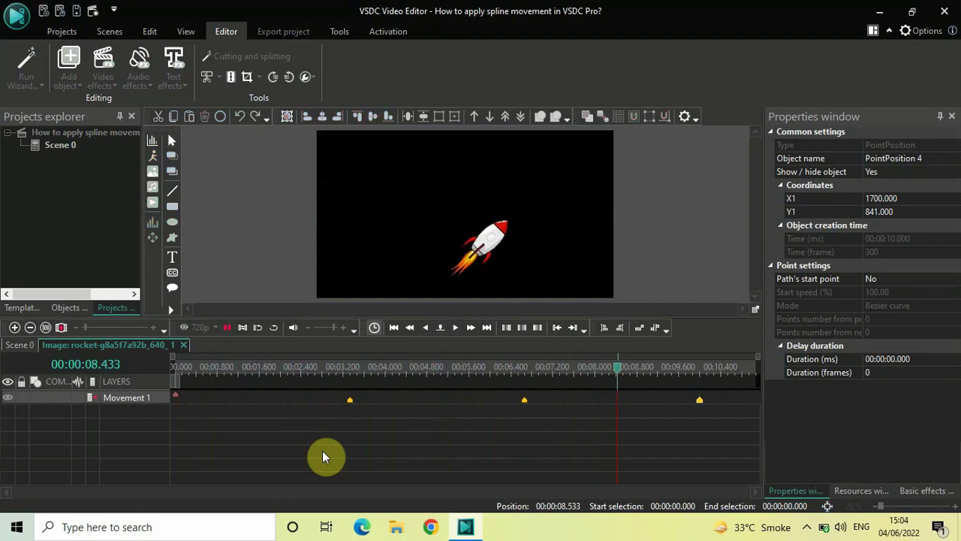
pyautogui.press('space')
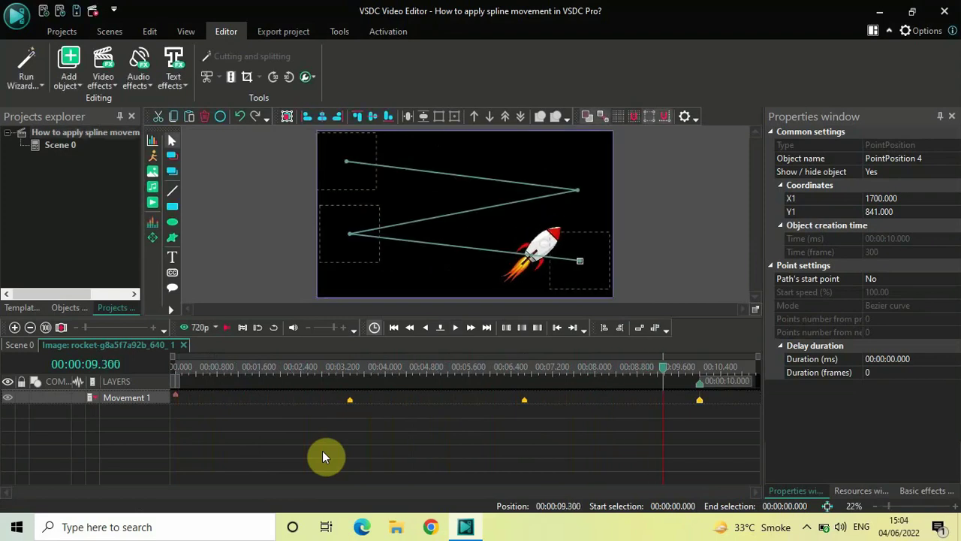
pyautogui.click(209, 372)
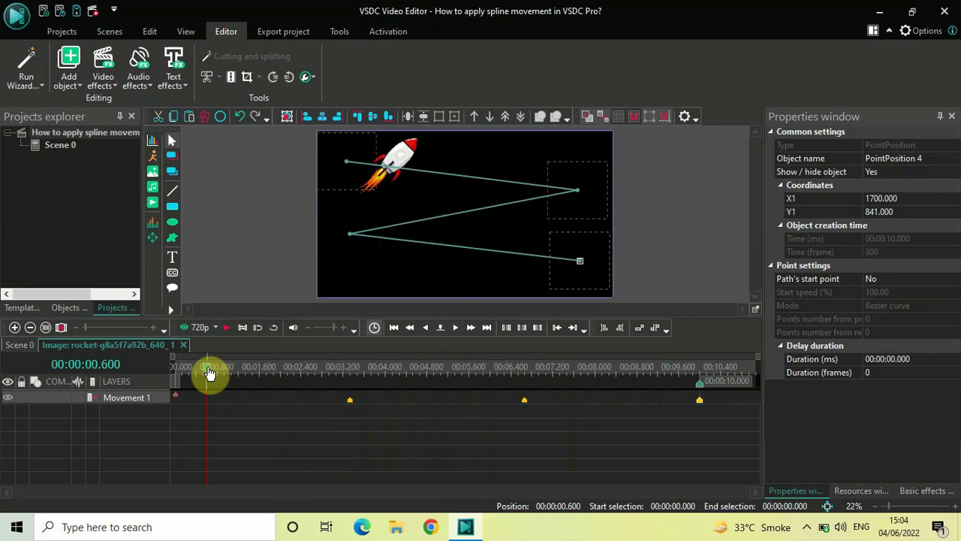
# - Set Movement 1's Rotate object property to True
pyautogui.click(125, 400)
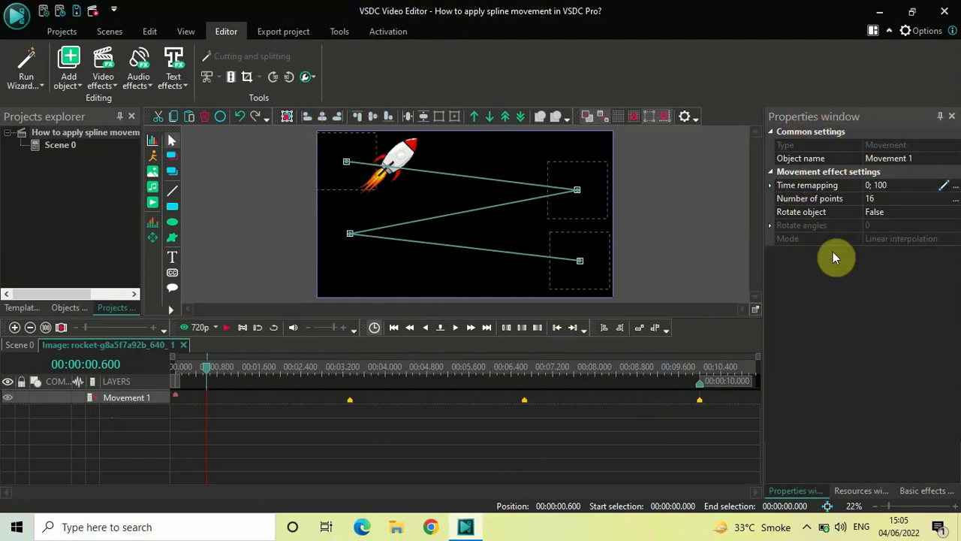
pyautogui.click(825, 213)
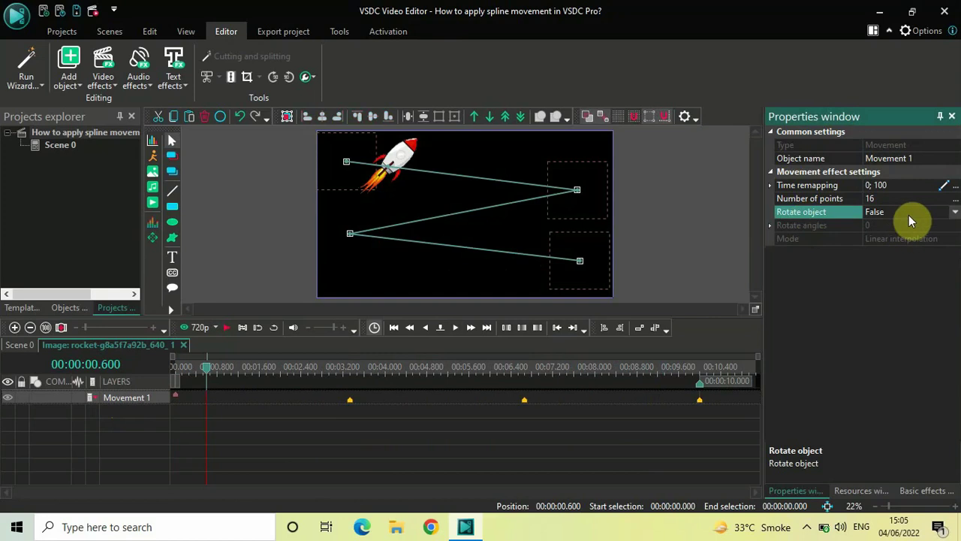
pyautogui.click(955, 214)
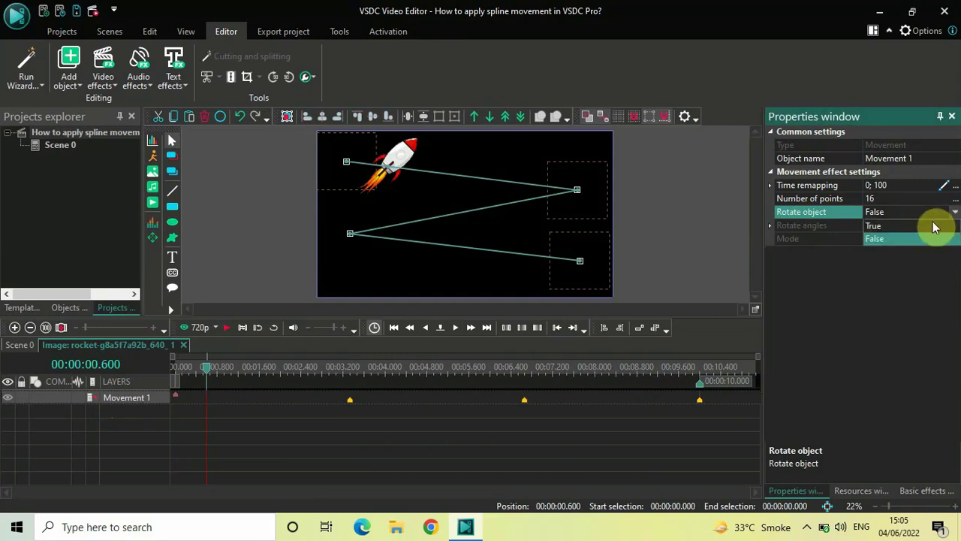
pyautogui.click(934, 227)
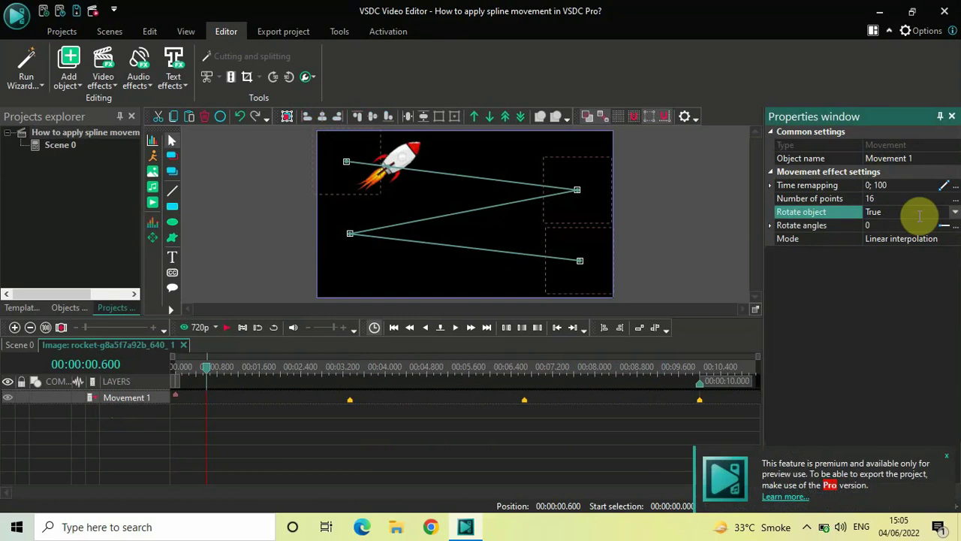
# - Change the Rotate angles value from 0 to 45
pyautogui.click(808, 229)
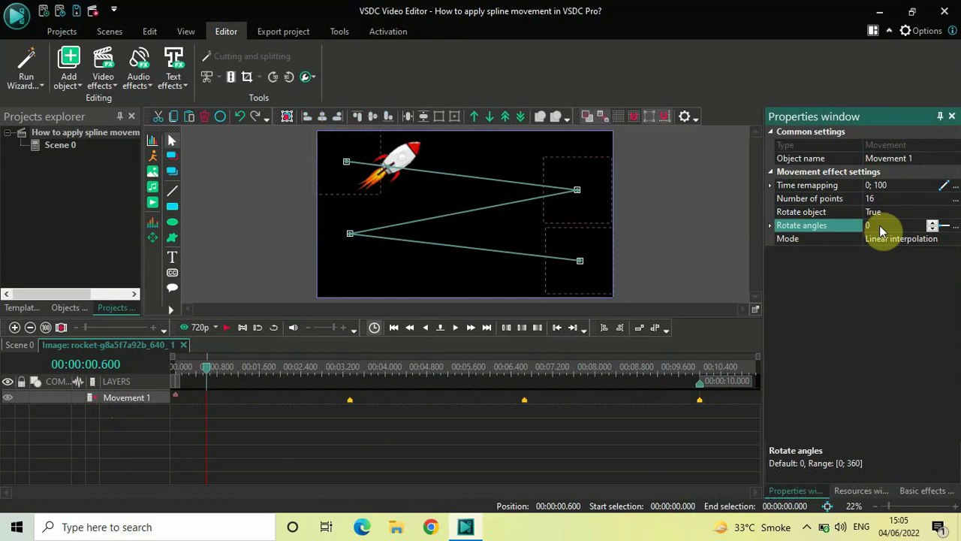
pyautogui.click(879, 226)
pyautogui.press('BackSpace')
pyautogui.write('45')
pyautogui.press('Return')
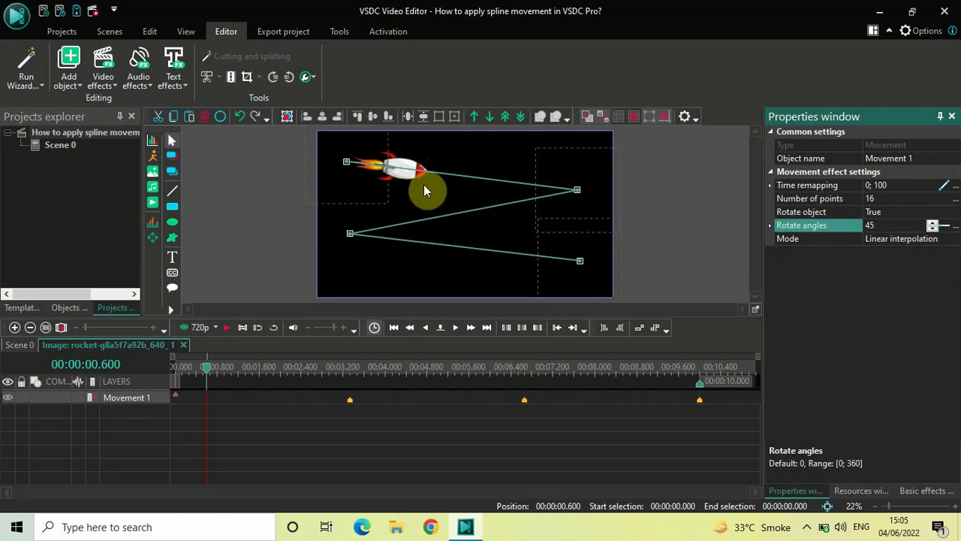
pyautogui.moveTo(206, 368); pyautogui.dragTo(175, 371)
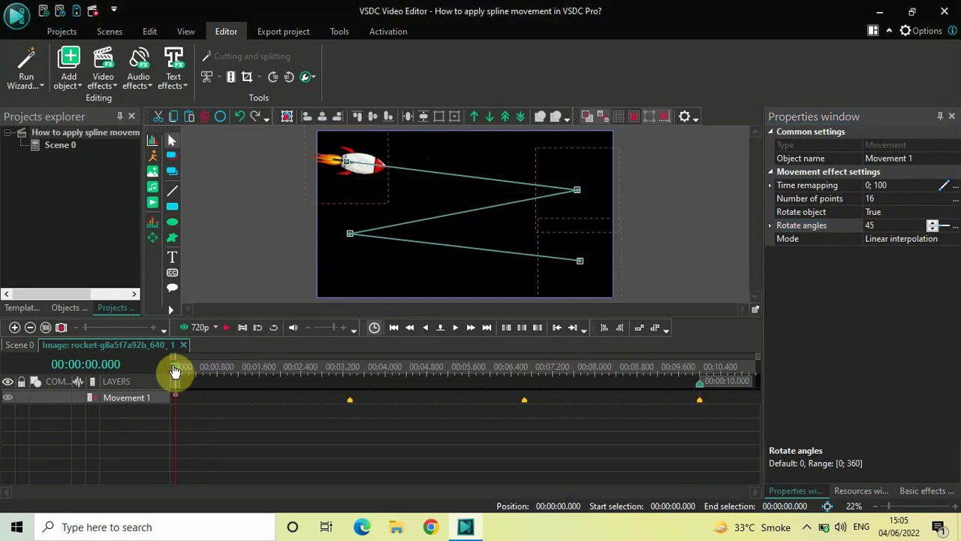
pyautogui.press('space')
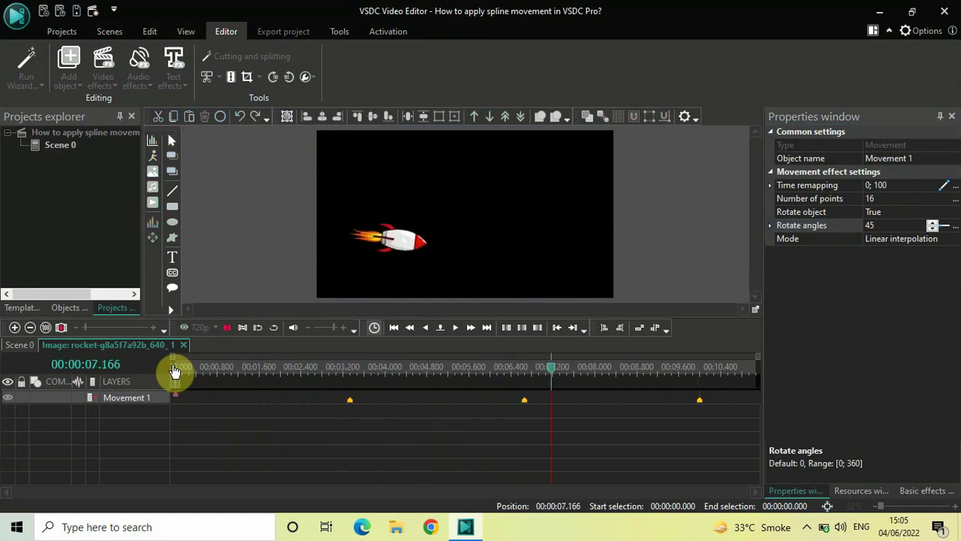
pyautogui.press('space')
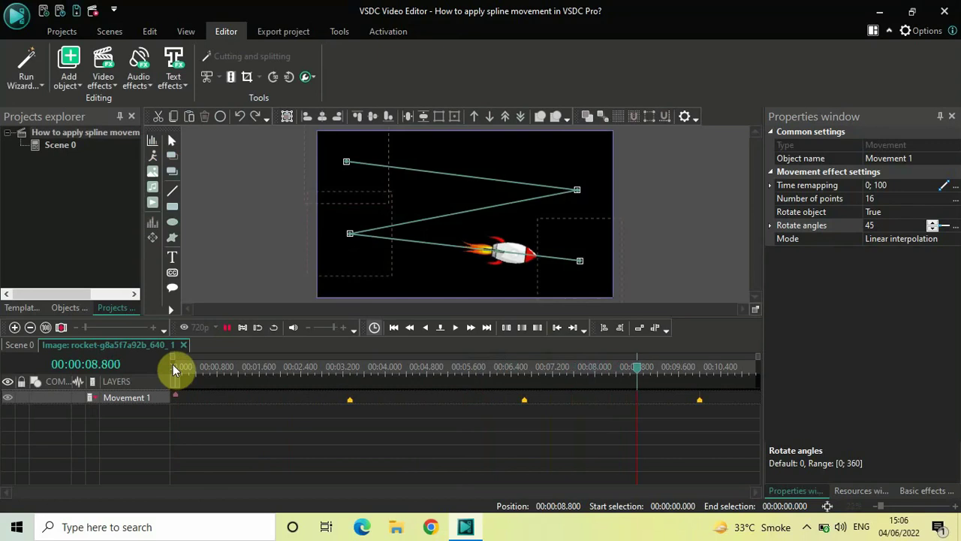
pyautogui.click(253, 370)
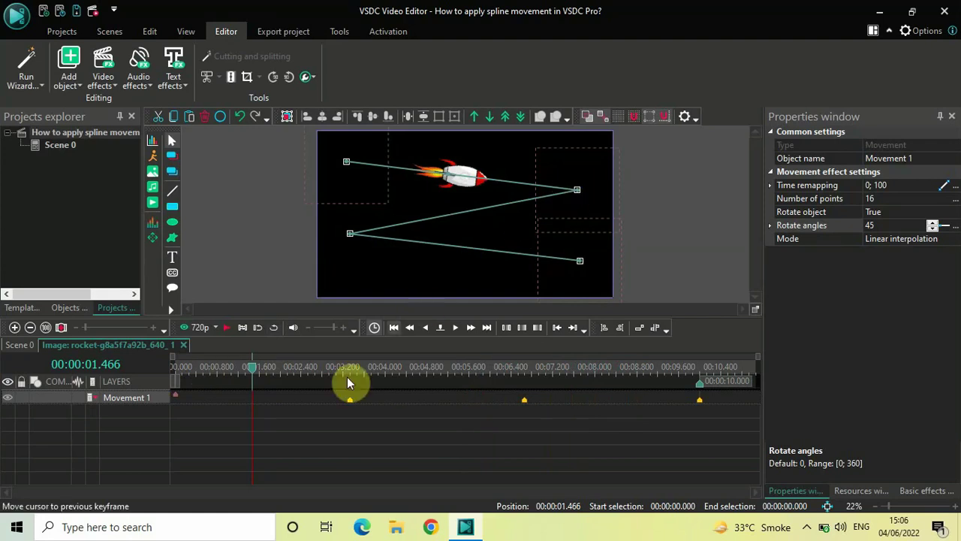
# - Set PointPosition 1's Mode to Spline movement, then return to the timeline start
pyautogui.click(176, 399)
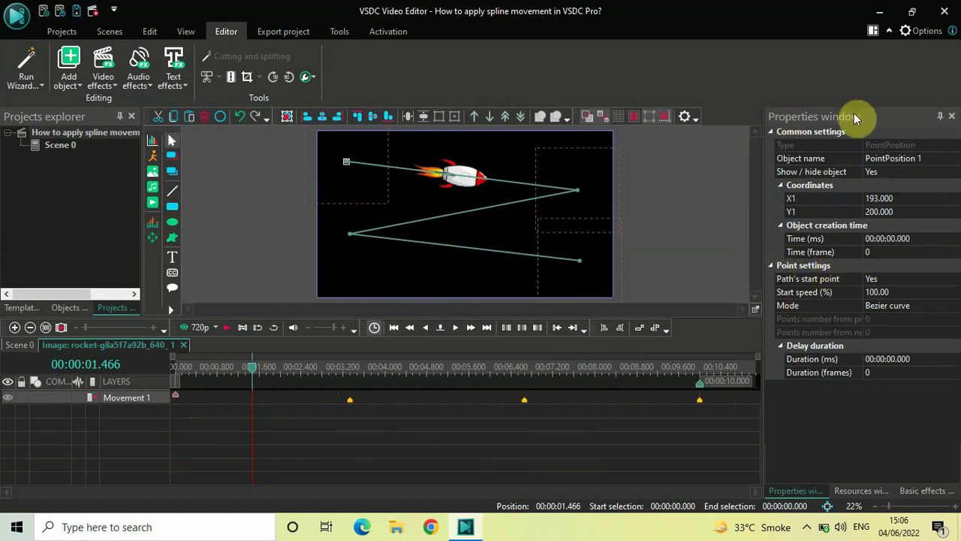
pyautogui.click(800, 307)
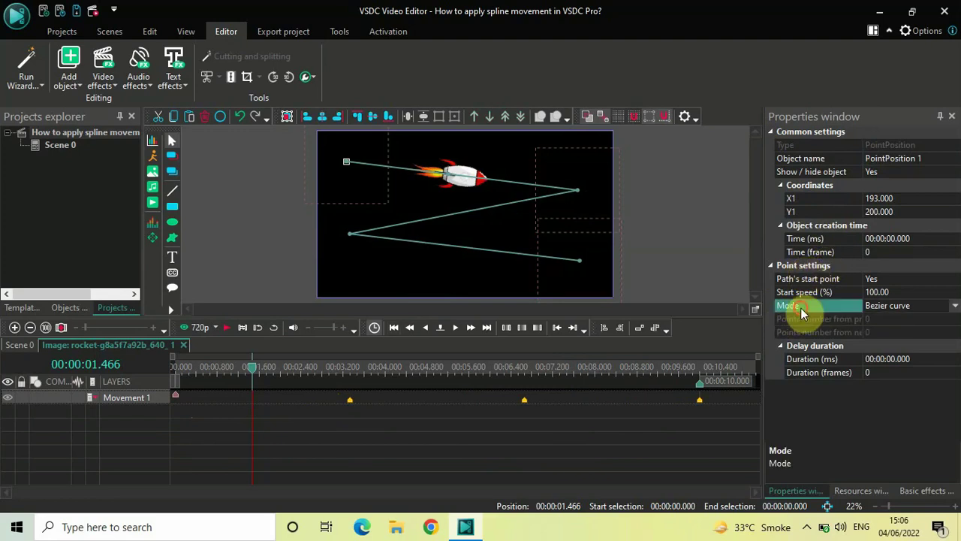
pyautogui.click(955, 306)
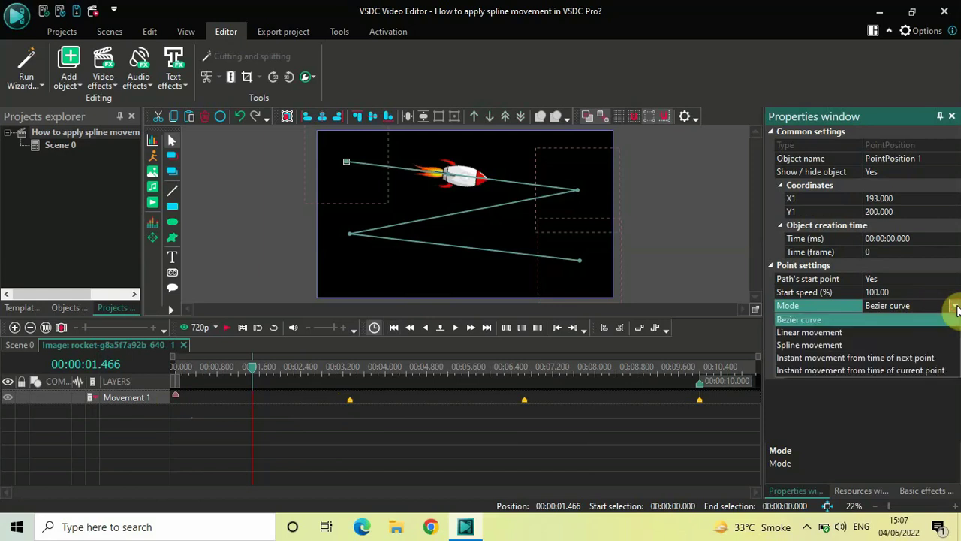
pyautogui.click(840, 344)
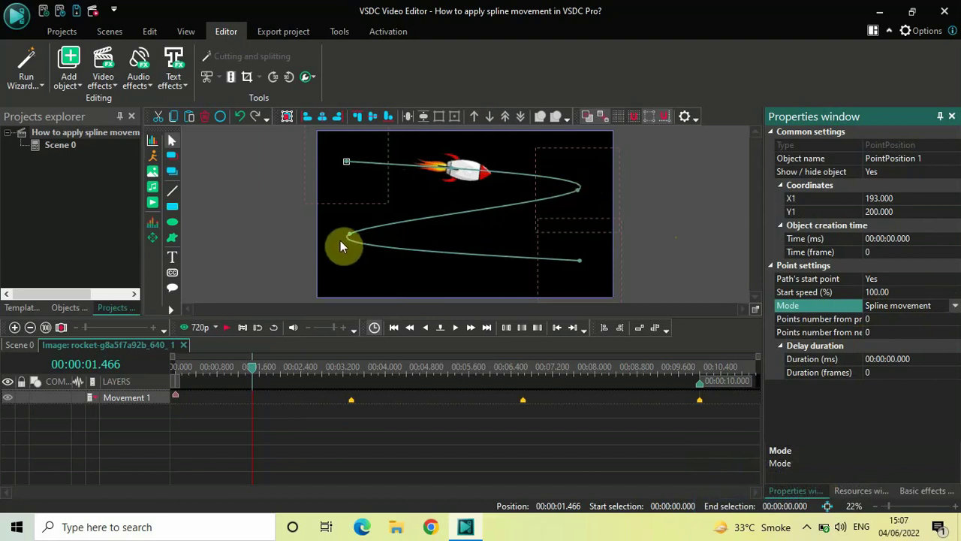
pyautogui.click(171, 368)
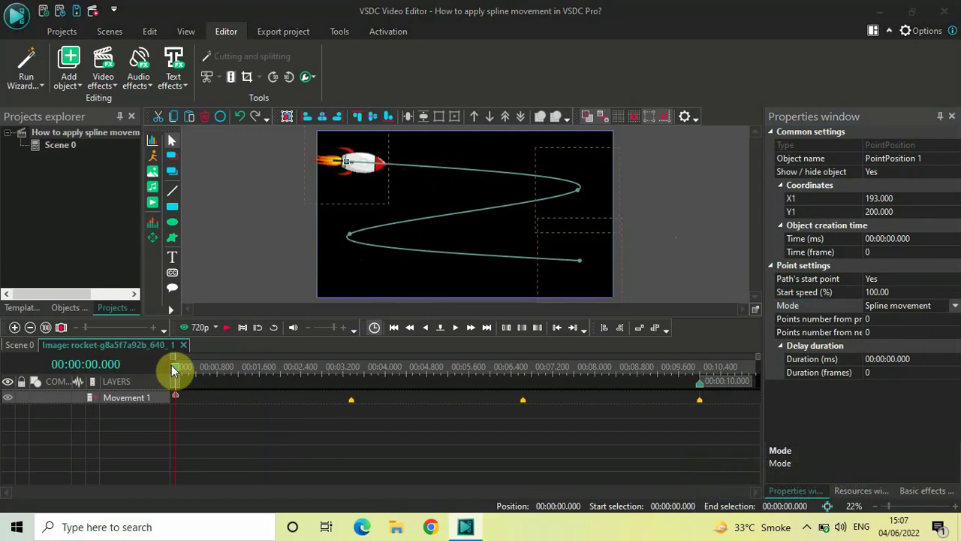
pyautogui.press('space')
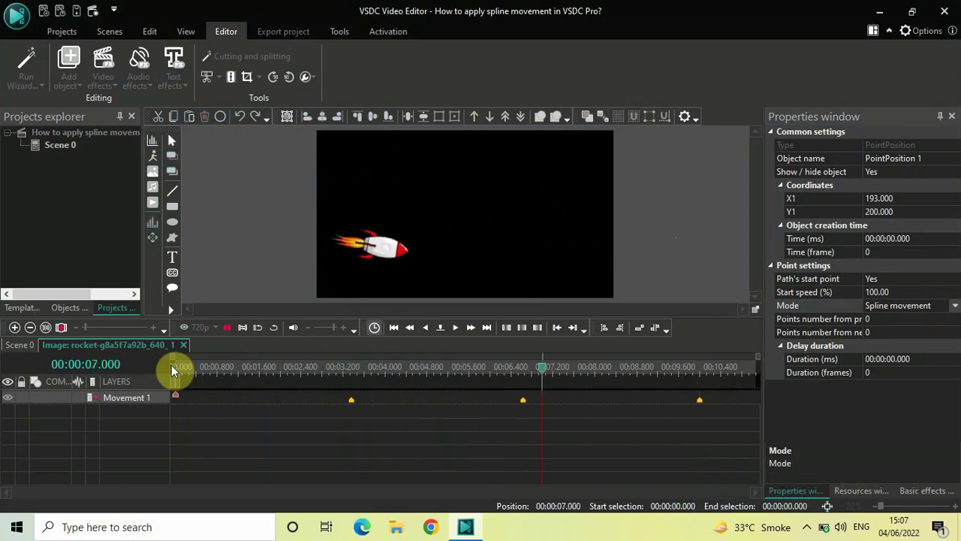
pyautogui.press('space')
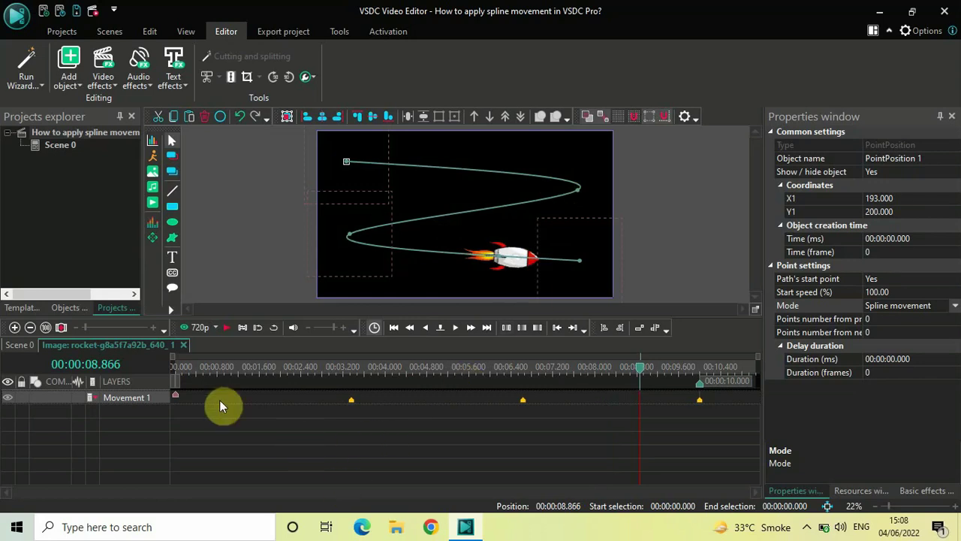
pyautogui.click(175, 369)
pyautogui.press('space')
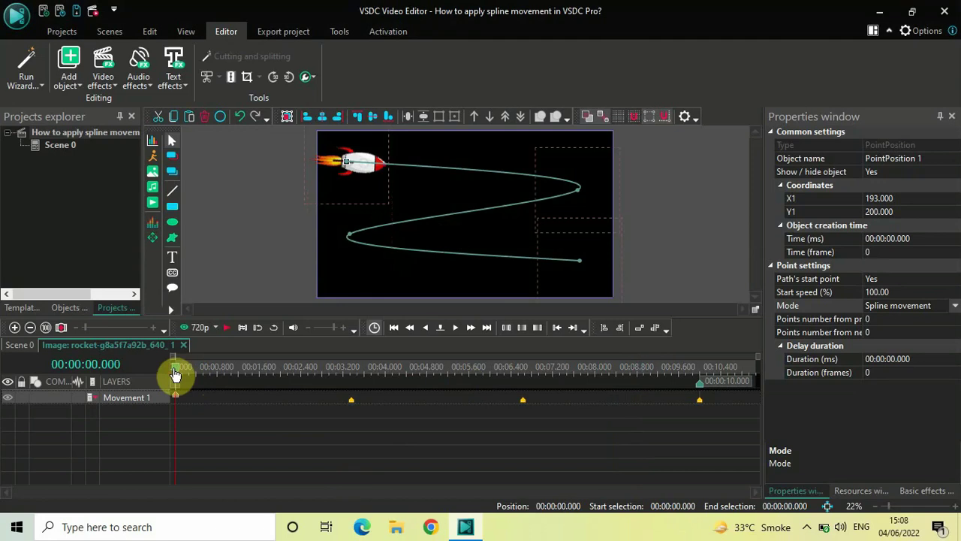